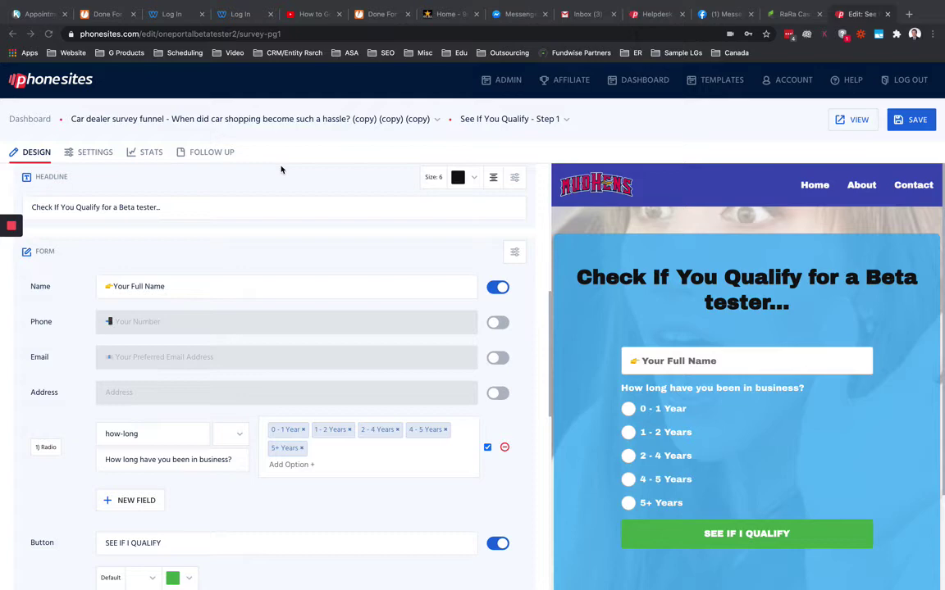
# Step: Open the car dealer survey funnel website from the Dashboard
pyautogui.click(22, 118)
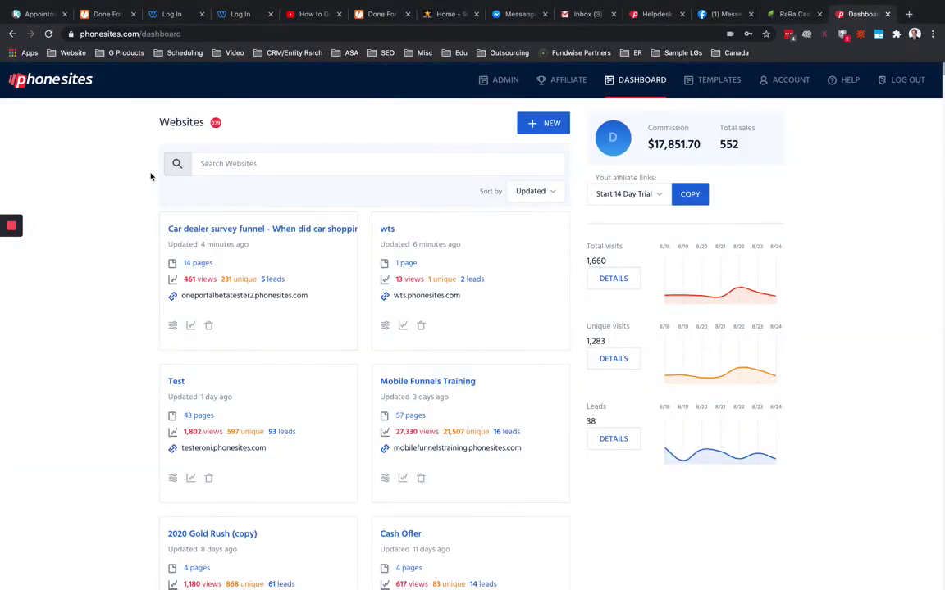
pyautogui.click(282, 234)
pyautogui.scroll(-5, 211, 348)
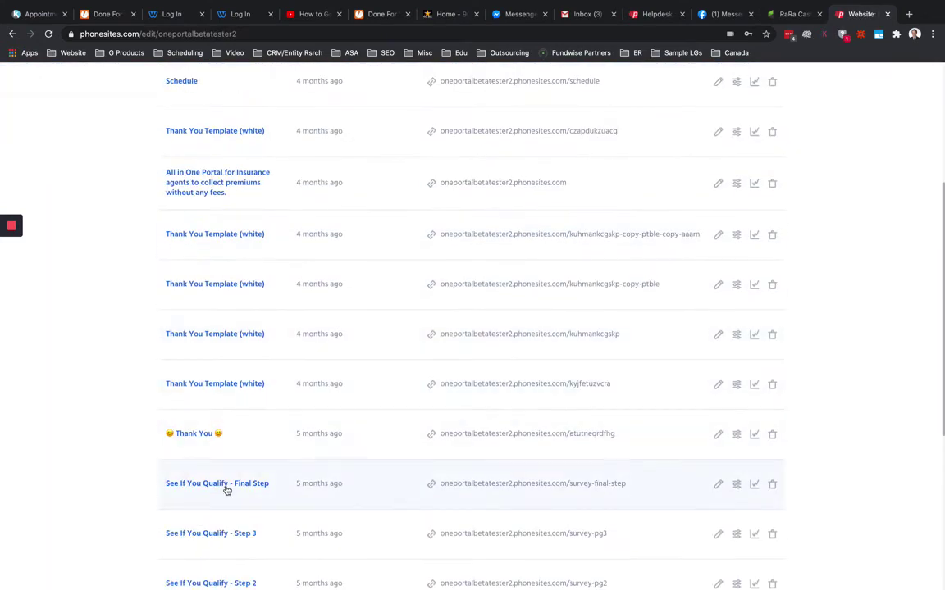
pyautogui.scroll(5, 227, 490)
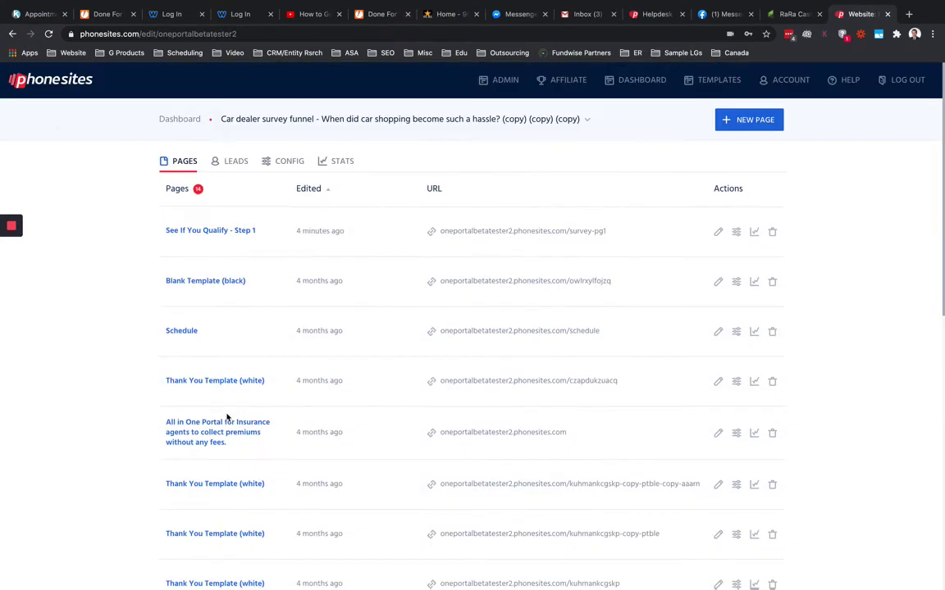
# Step: Review the website's CONFIG settings, then return to its 14-page Pages list
pyautogui.click(283, 163)
pyautogui.scroll(-4, 227, 400)
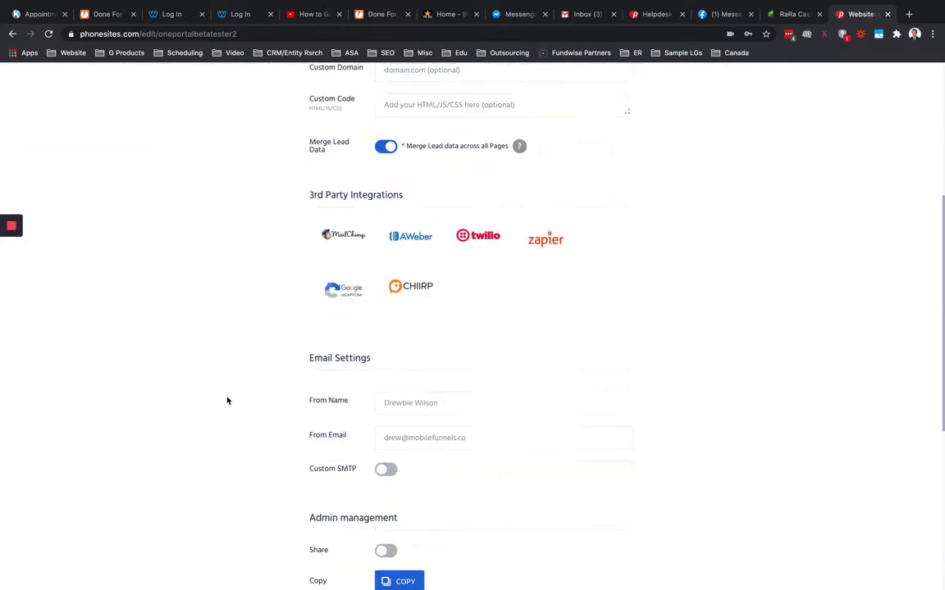
pyautogui.scroll(-3, 227, 400)
pyautogui.scroll(7, 227, 399)
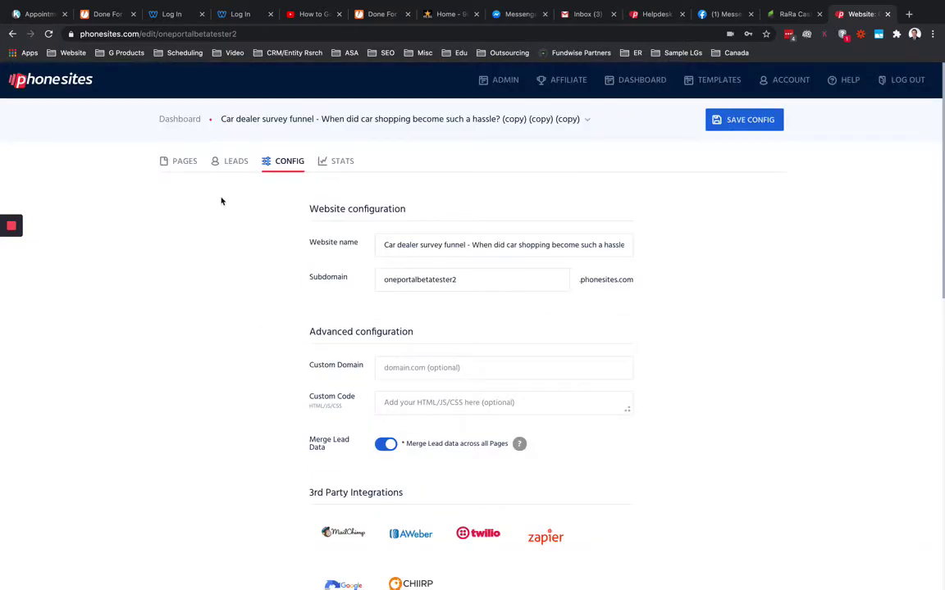
pyautogui.click(178, 162)
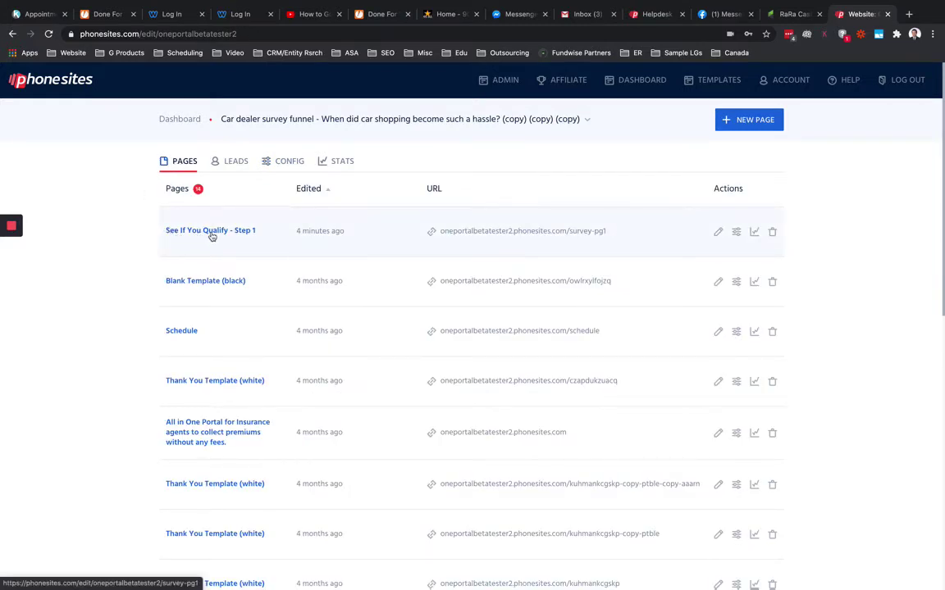
# Step: In Step 1's settings, toggle Lock Page off and on, then replace the page password
pyautogui.click(736, 233)
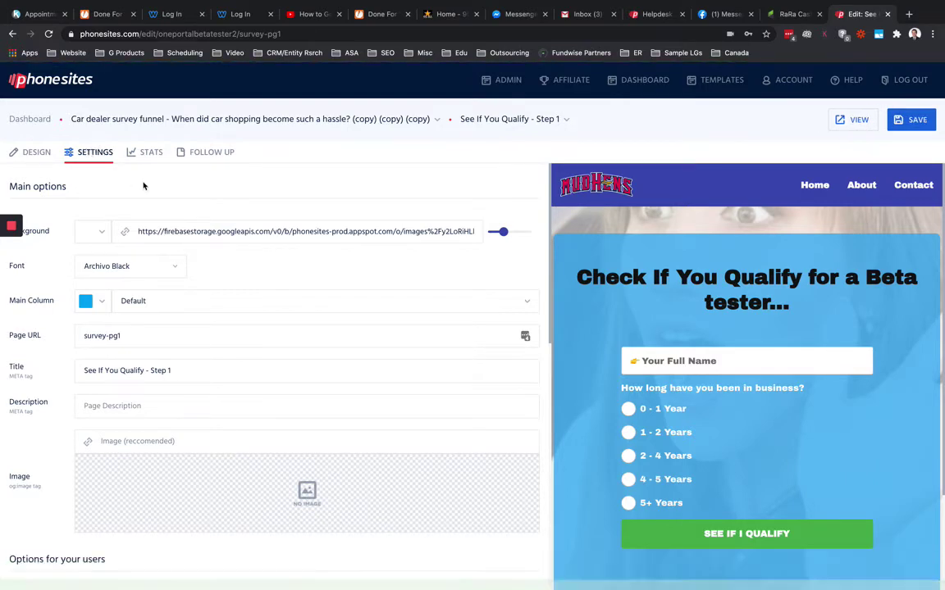
pyautogui.scroll(-8, 144, 187)
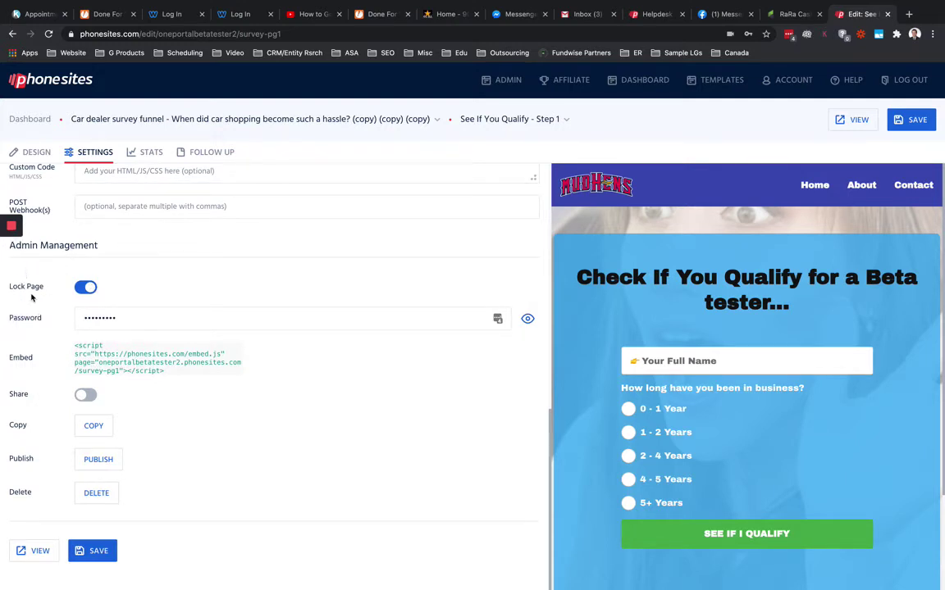
pyautogui.click(85, 288)
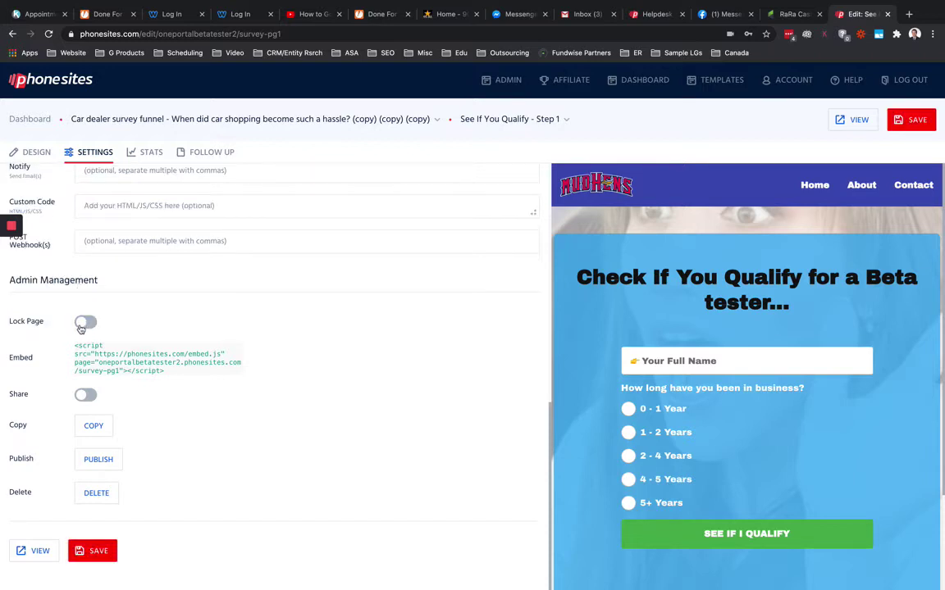
pyautogui.click(85, 323)
pyautogui.moveTo(121, 318); pyautogui.dragTo(60, 316)
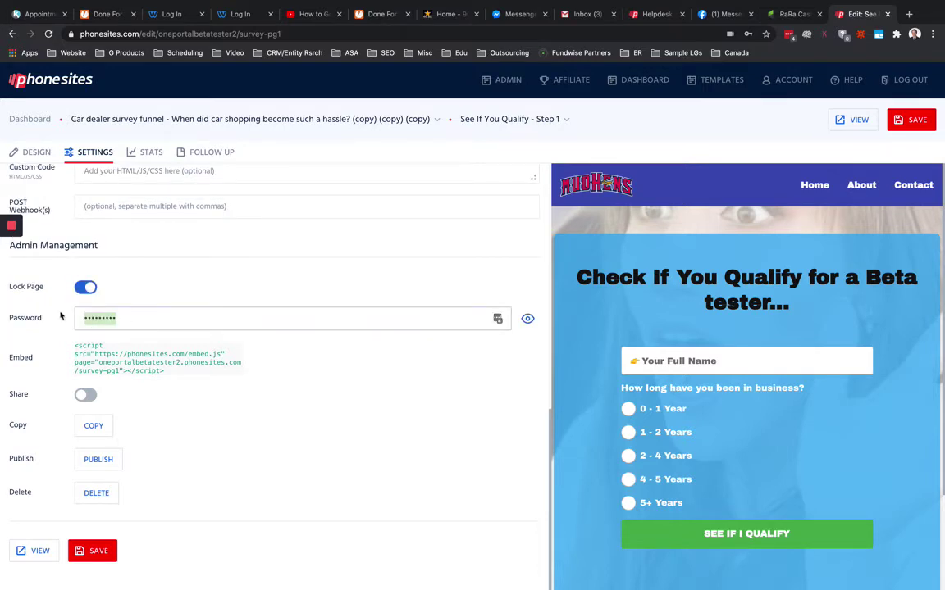
pyautogui.write('••••••••')
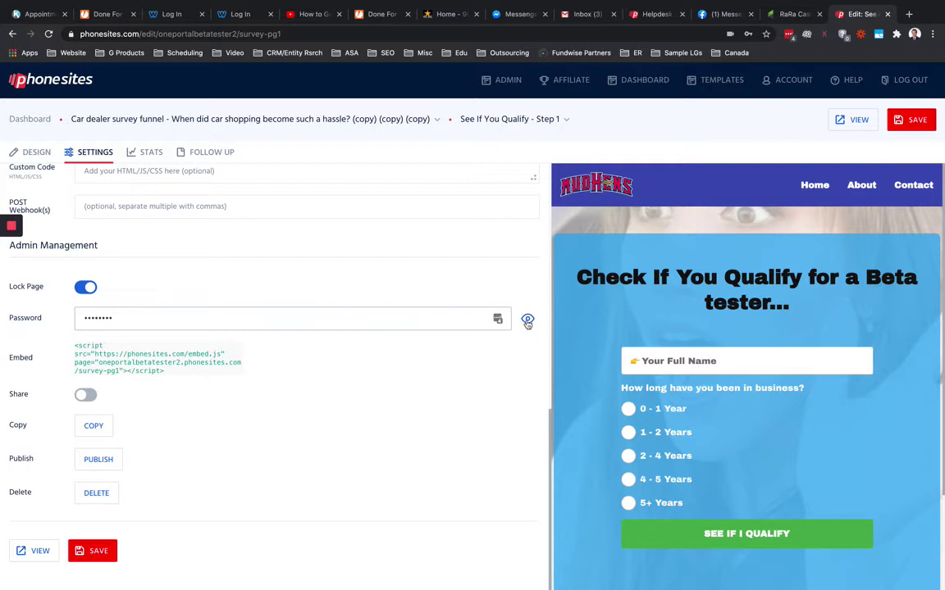
# Step: Show the Step 1 page password as plain text
pyautogui.click(527, 321)
# Step: Save the locked Step 1 settings and open the live page, which now requests a password
pyautogui.click(94, 552)
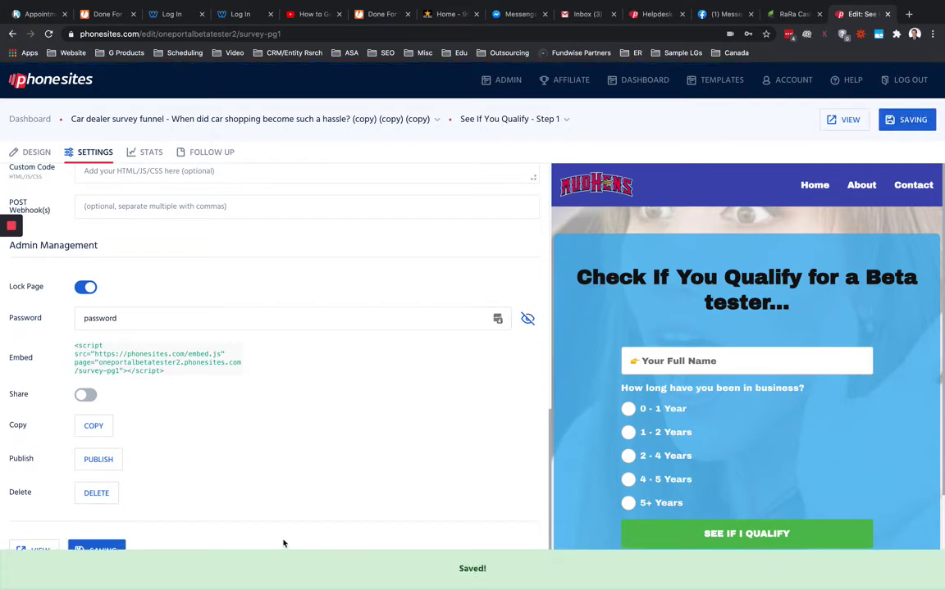
pyautogui.click(840, 121)
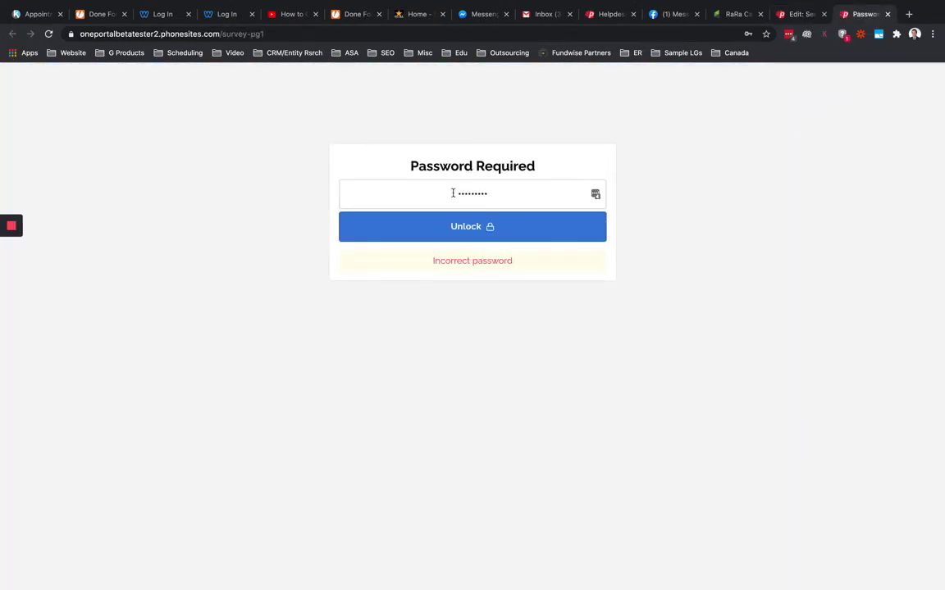
pyautogui.click(796, 15)
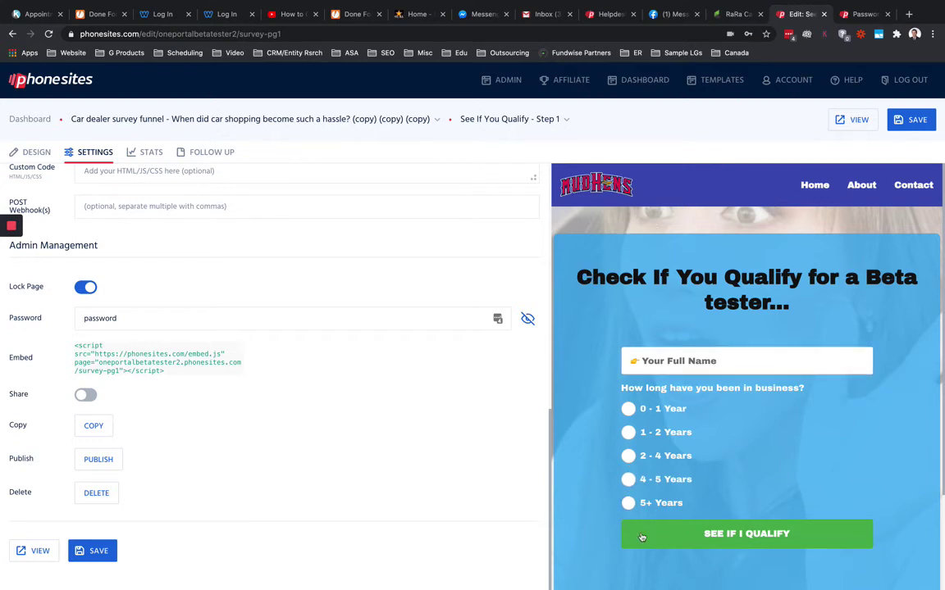
pyautogui.click(863, 13)
# Step: Enter the page password on the live Step 1 page and unlock it
pyautogui.click(495, 196)
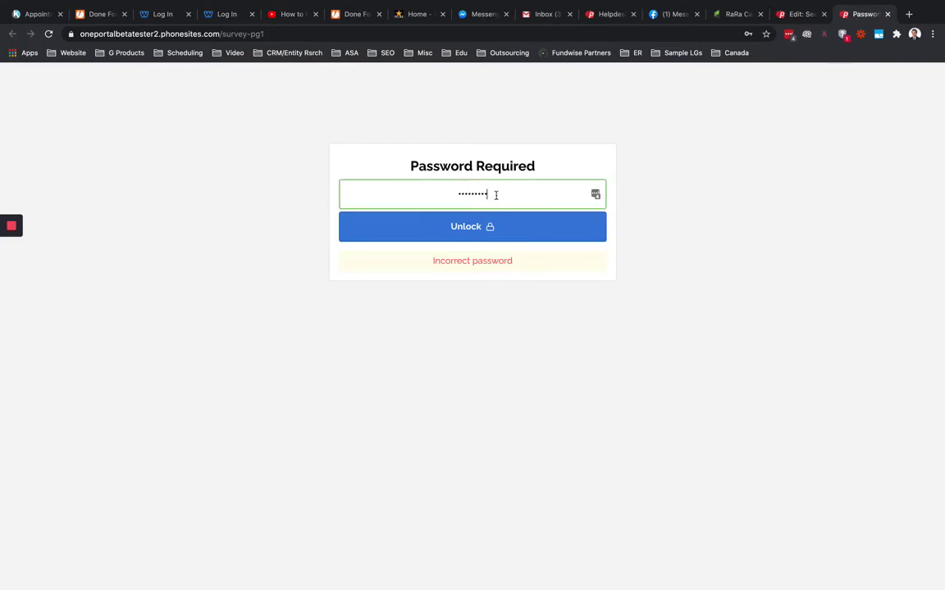
pyautogui.doubleClick(496, 195)
pyautogui.write('••••••••')
pyautogui.click(466, 235)
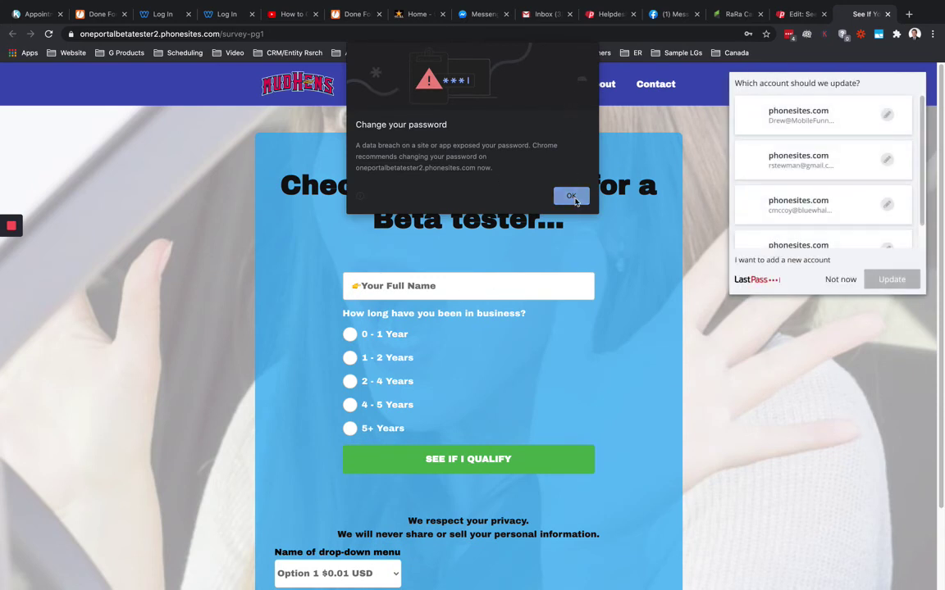
# Step: Dismiss the breach warning, LastPass and Update password popups
pyautogui.click(571, 196)
pyautogui.click(838, 278)
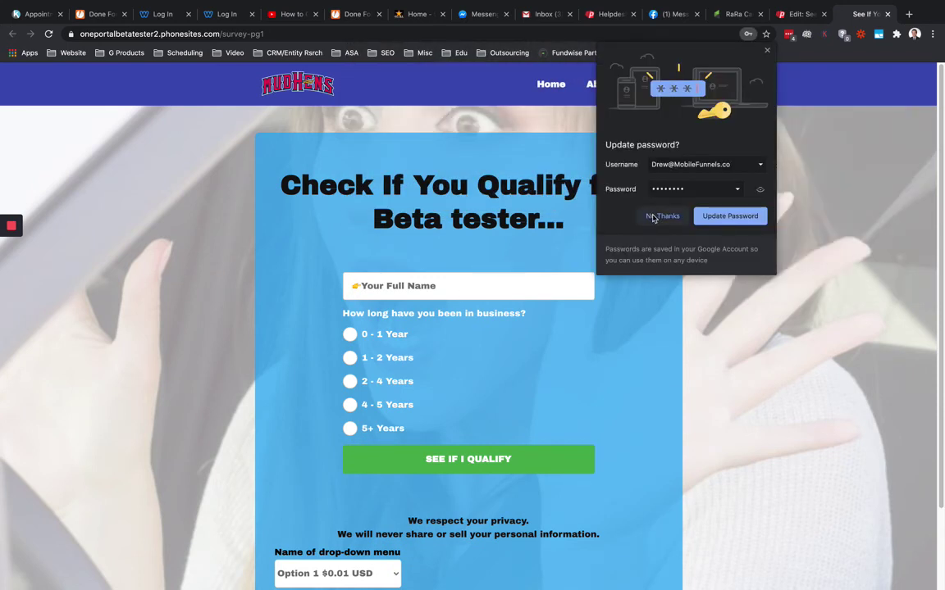
pyautogui.click(664, 216)
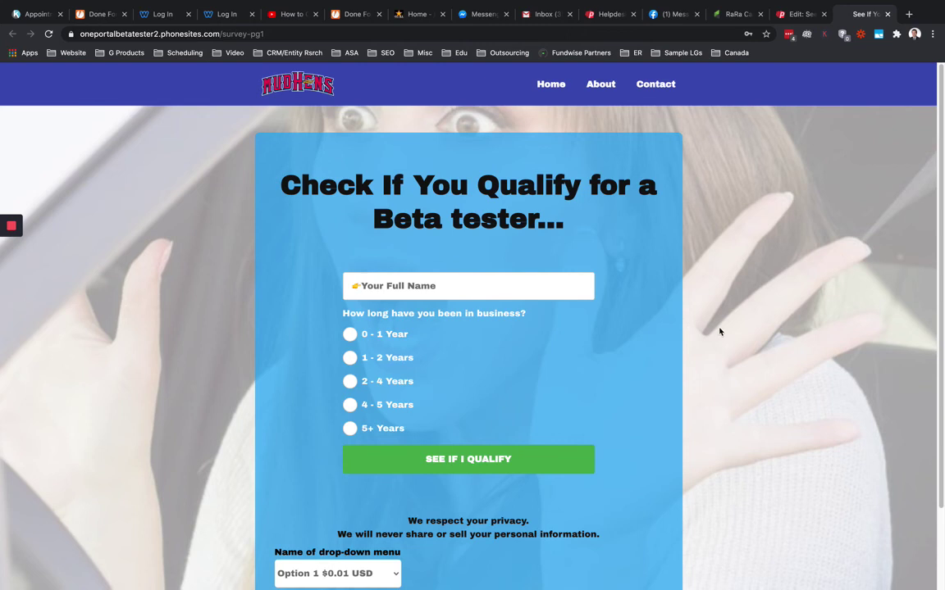
# Step: Turn Lock Page off for Step 1, save, and view the unlocked live page
pyautogui.hotkey('ctrl', 'shift', 'Tab')
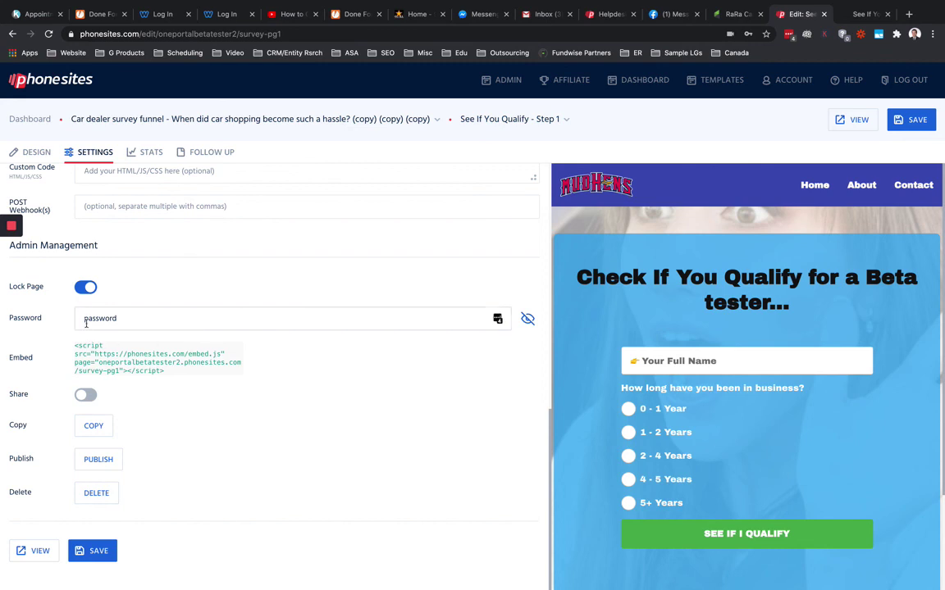
pyautogui.click(82, 288)
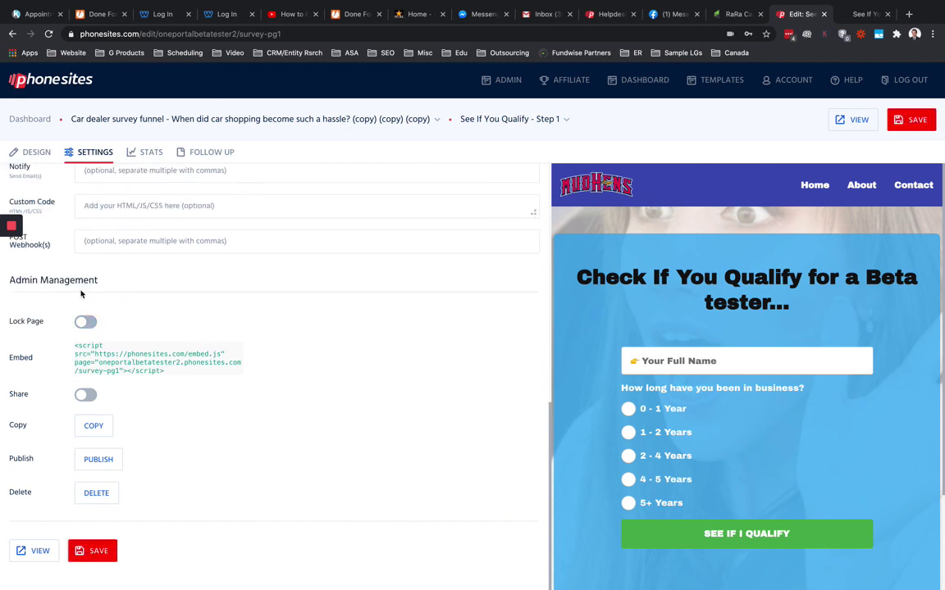
pyautogui.click(88, 552)
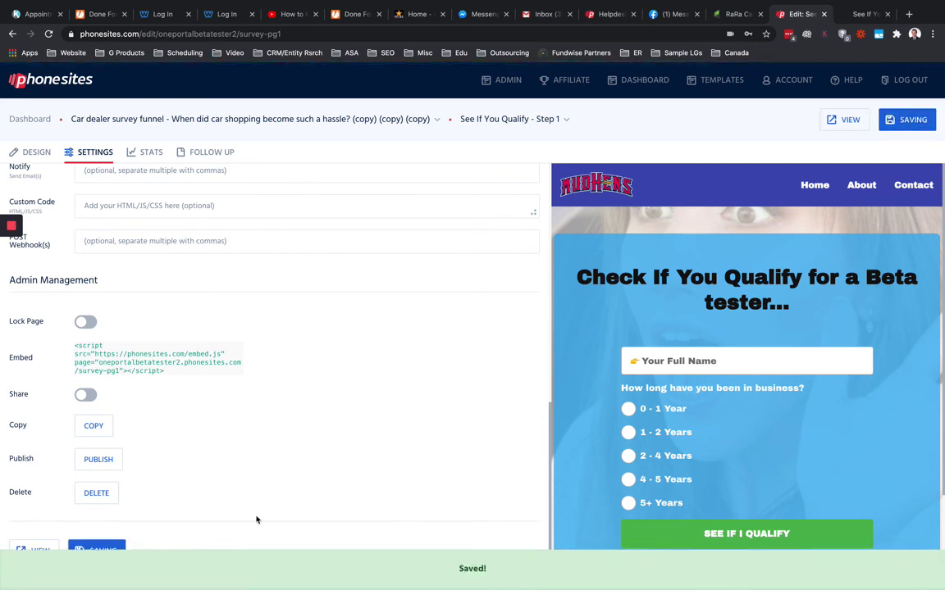
pyautogui.click(851, 120)
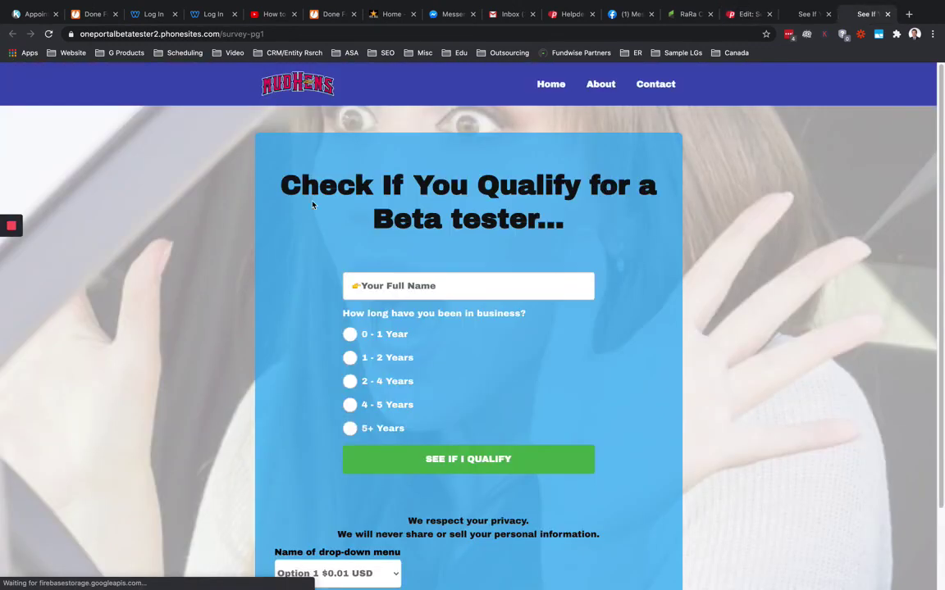